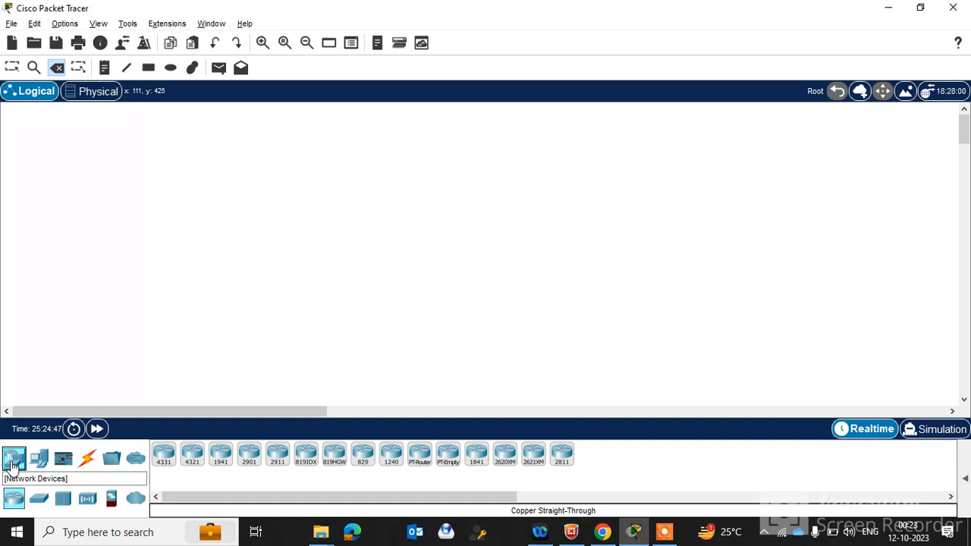
Step: Place an ISR4331 router in the workspace and a laptop below and to the right of it
click(164, 455)
drag(167, 460, 159, 262)
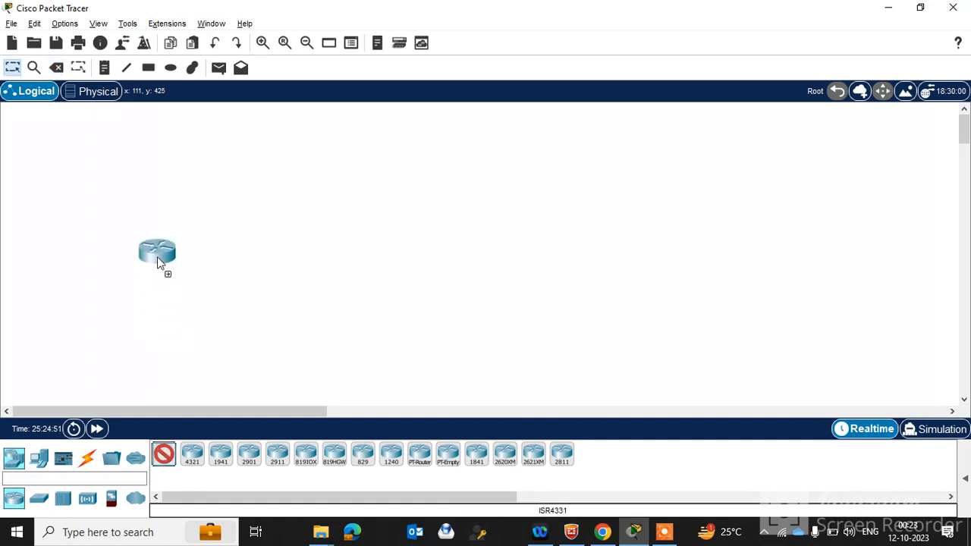
click(148, 176)
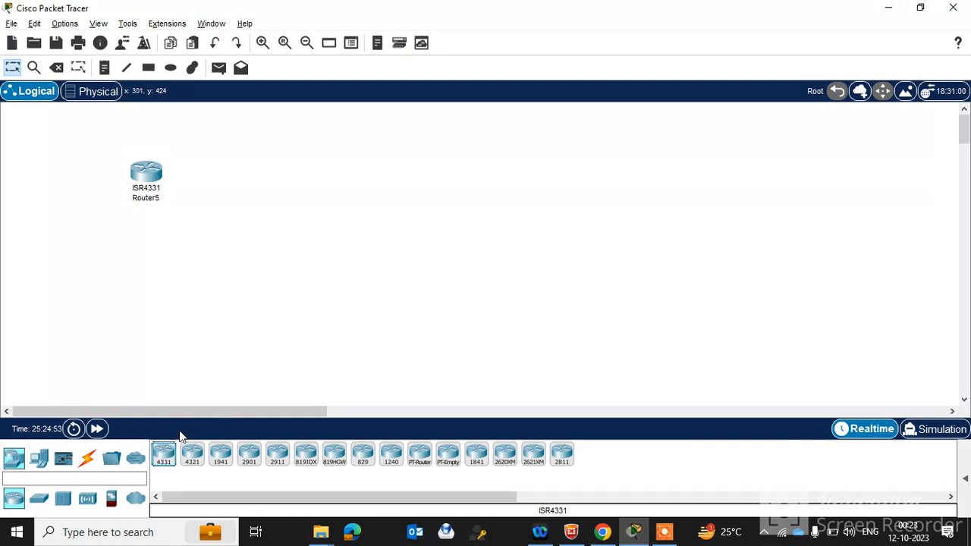
click(49, 467)
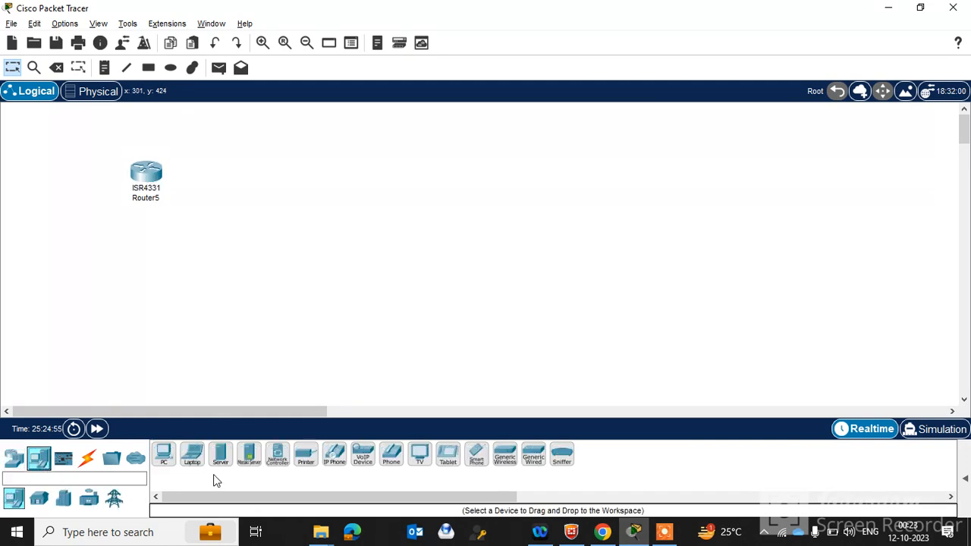
click(199, 460)
click(315, 254)
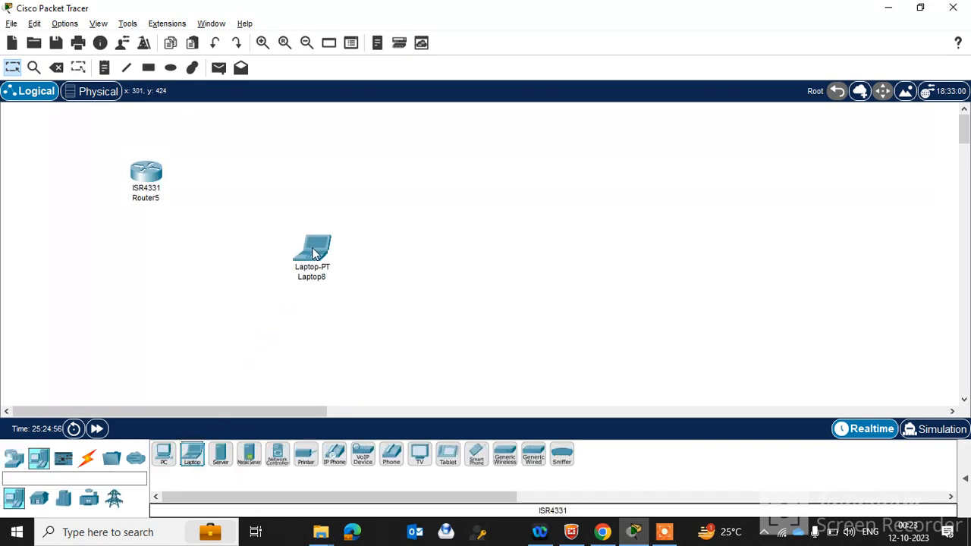
Step: Connect the router's Auxiliary port to the laptop's RS 232 port with a copper straight-through cable
click(88, 458)
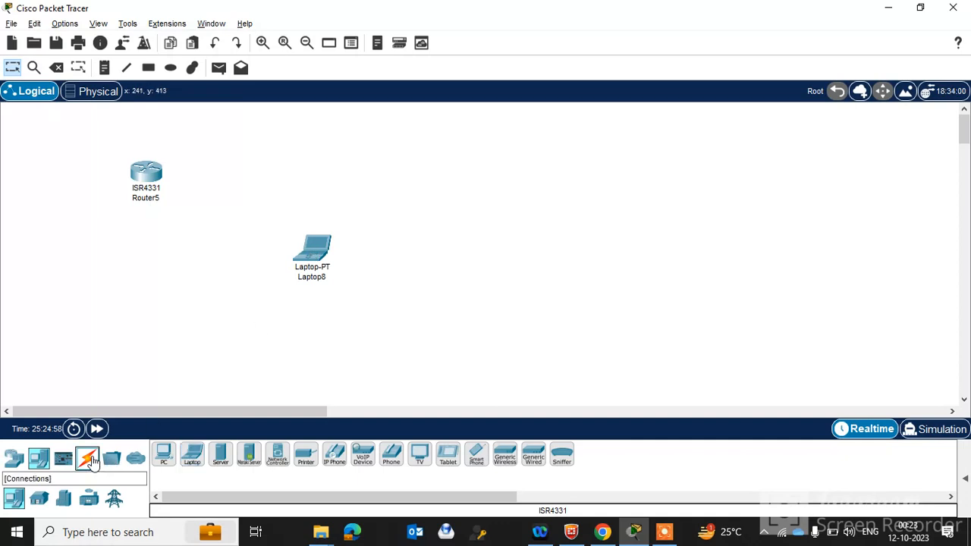
click(221, 455)
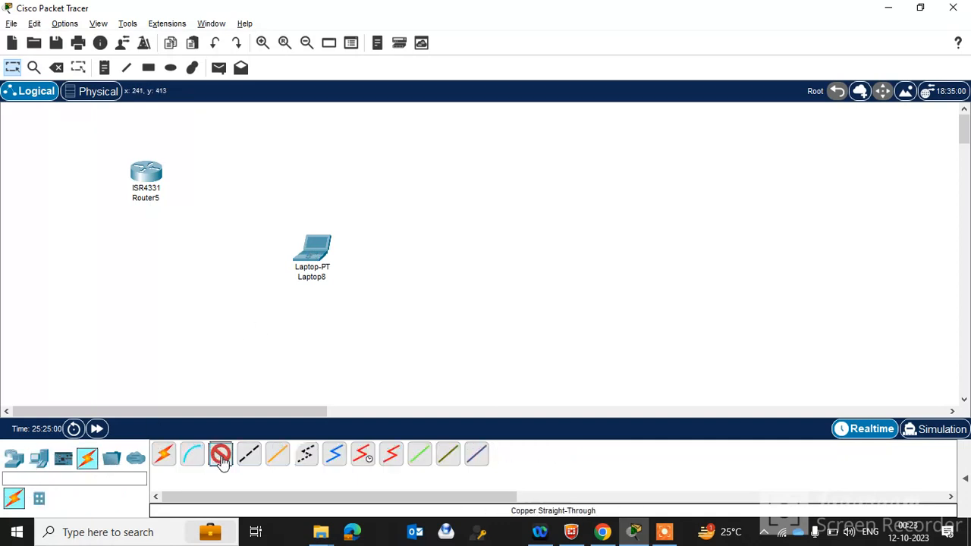
click(151, 180)
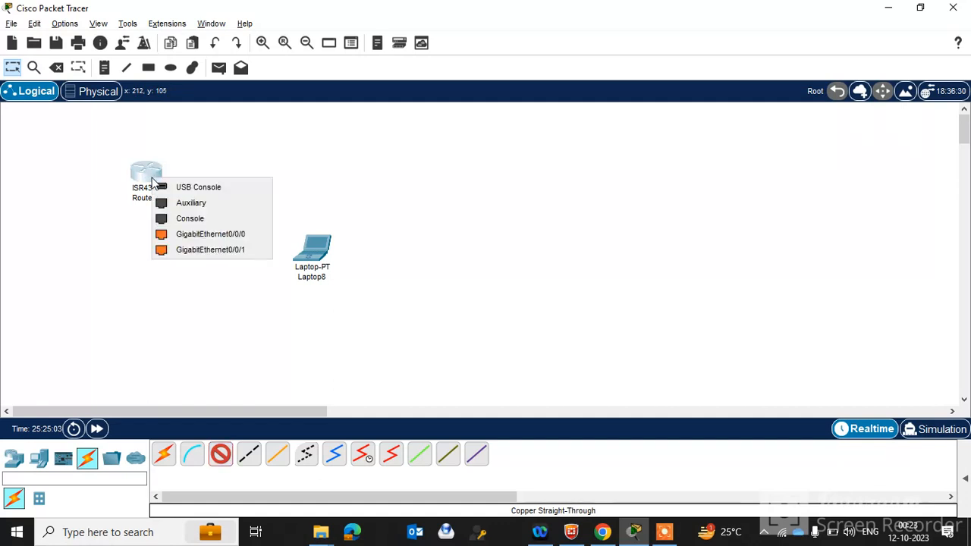
click(191, 204)
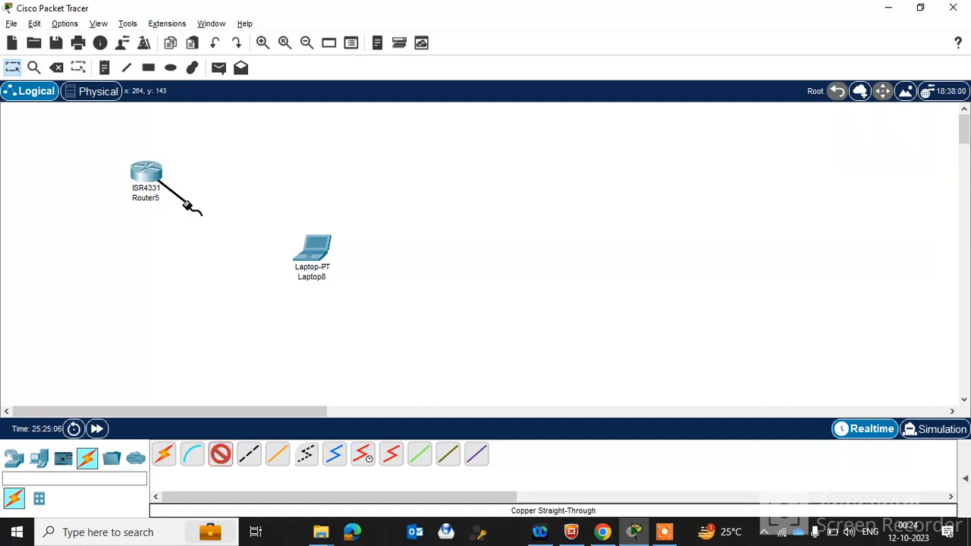
click(317, 255)
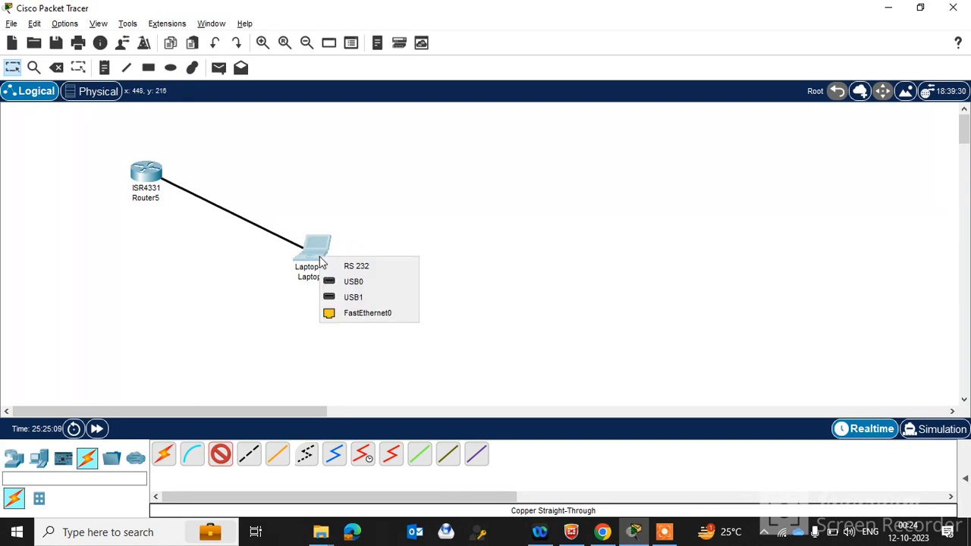
click(363, 267)
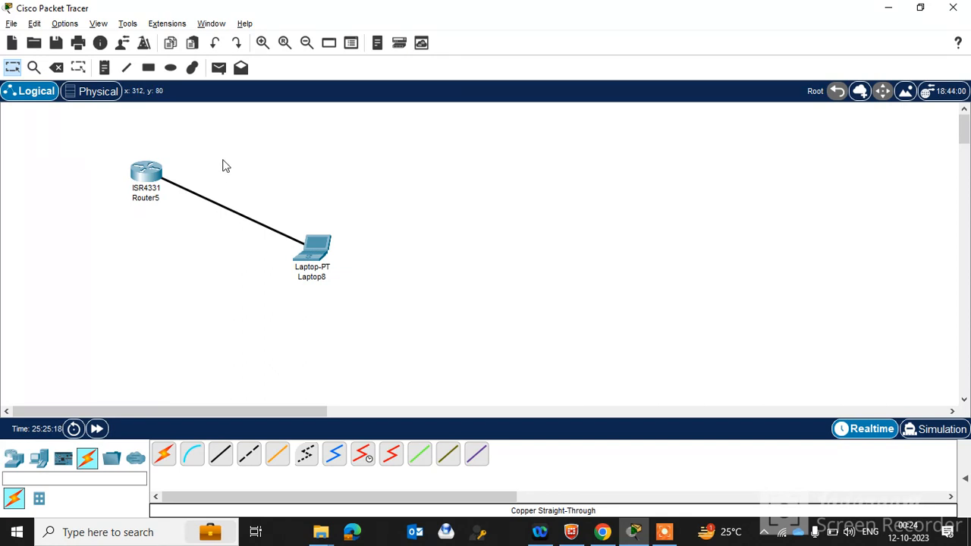
Step: Open the router's command line, decline the initial configuration dialog with no, and enter privileged mode with enable
click(148, 180)
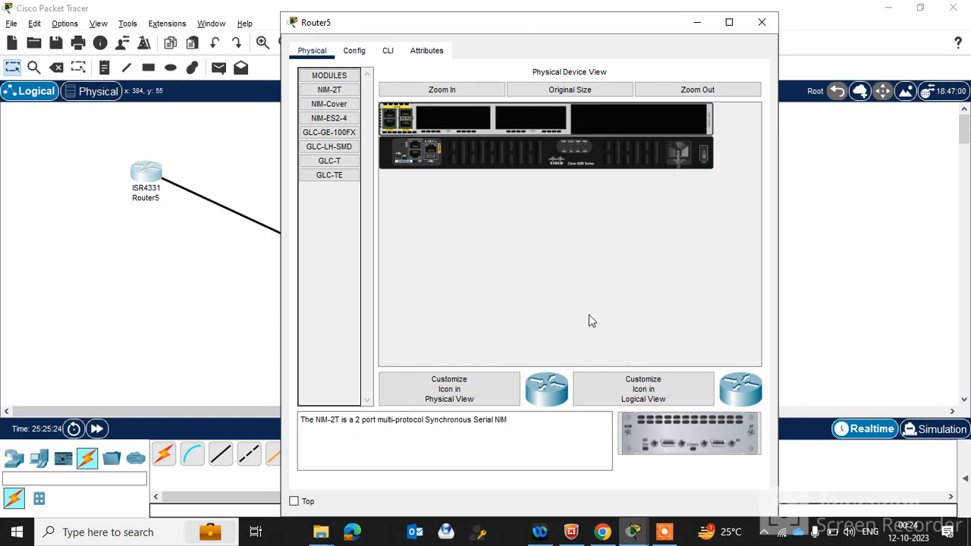
click(389, 53)
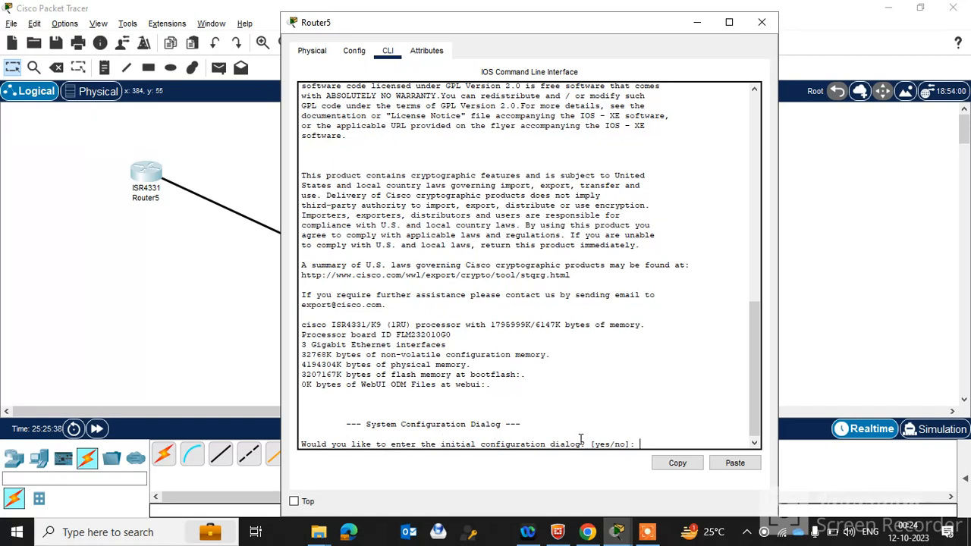
text(no)
key(Return)
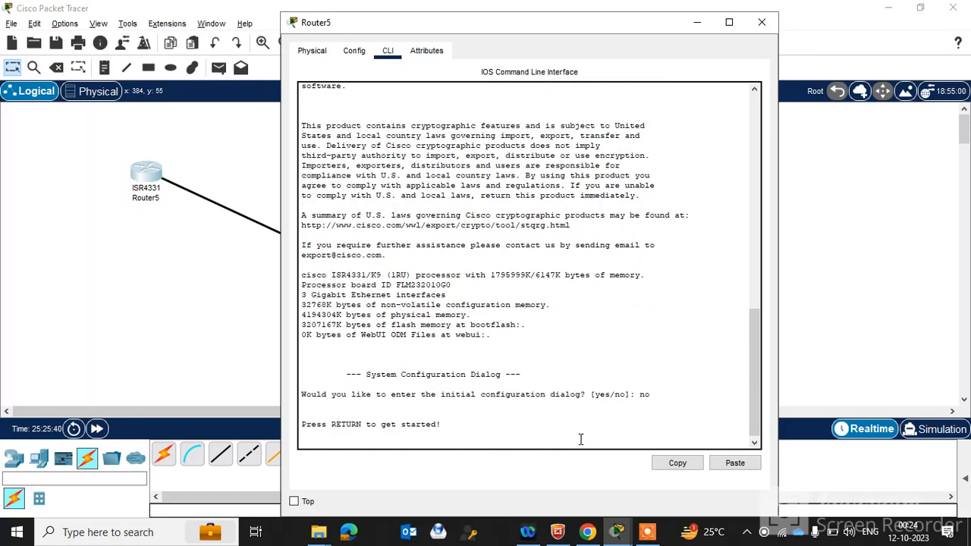
key(Return)
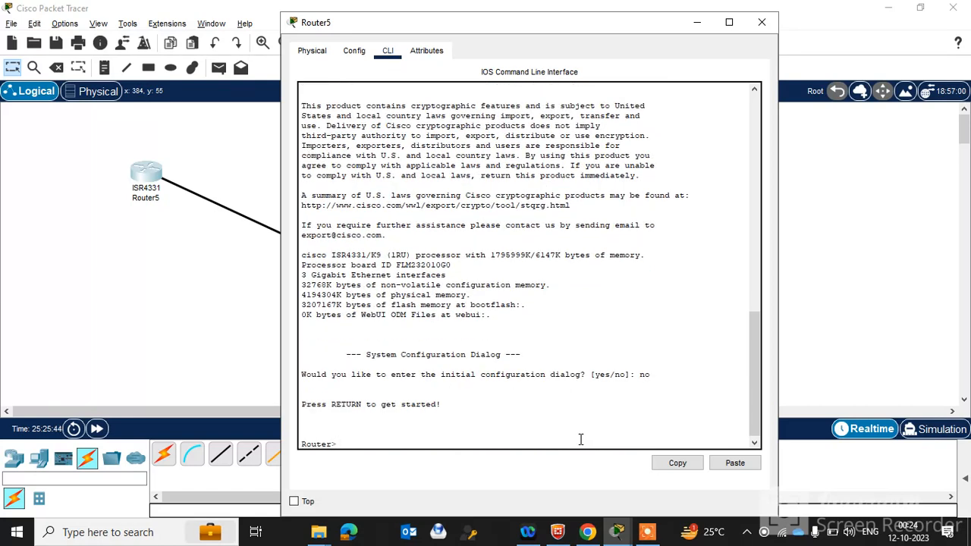
text(enable)
key(Return)
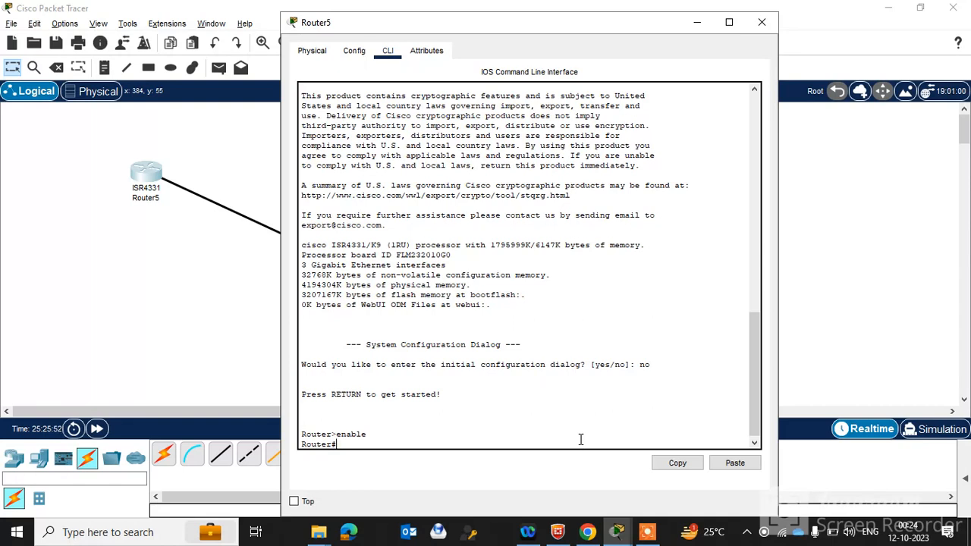
Step: Display the router's software and hardware details with show version and page through to the end of the output
text(show ver)
key(Tab)
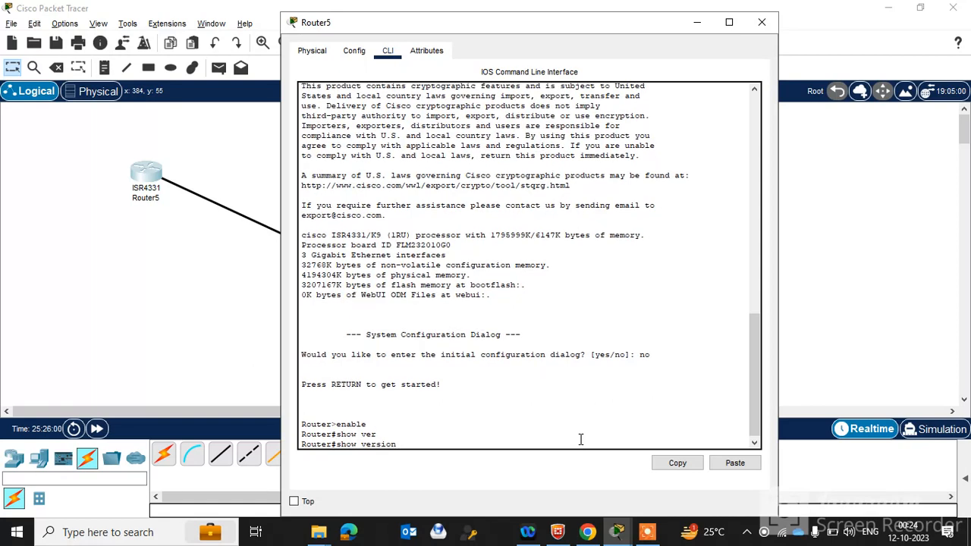
key(Return)
key(Return)
key(Return)
key(Return)
key(Return)
key(Return)
key(Return)
key(Return)
key(Return)
key(Return)
key(Return)
key(Return)
key(Return)
key(Return)
key(Return)
key(Return)
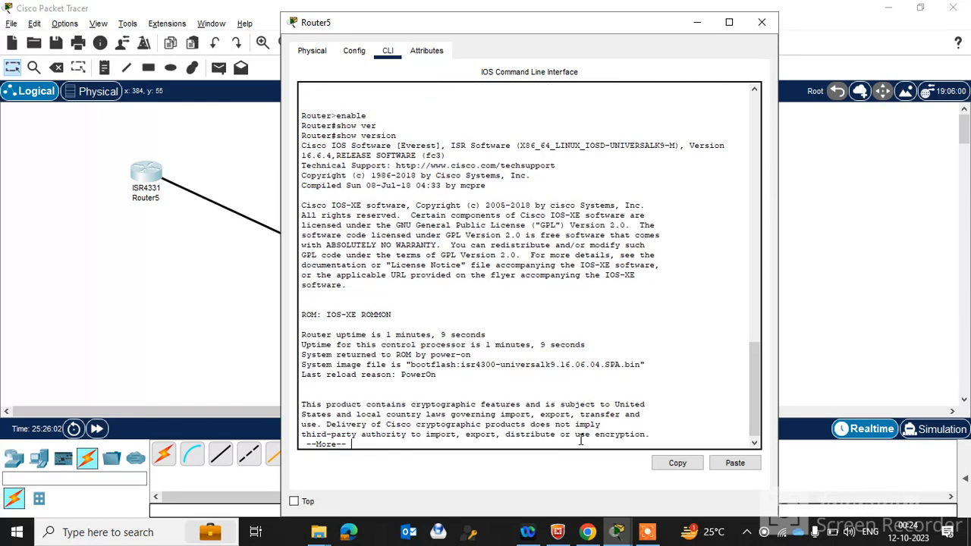
key(Return)
key(Return)
key(Return)
key(Return)
key(Return)
key(Return)
key(Return)
key(Return)
key(Return)
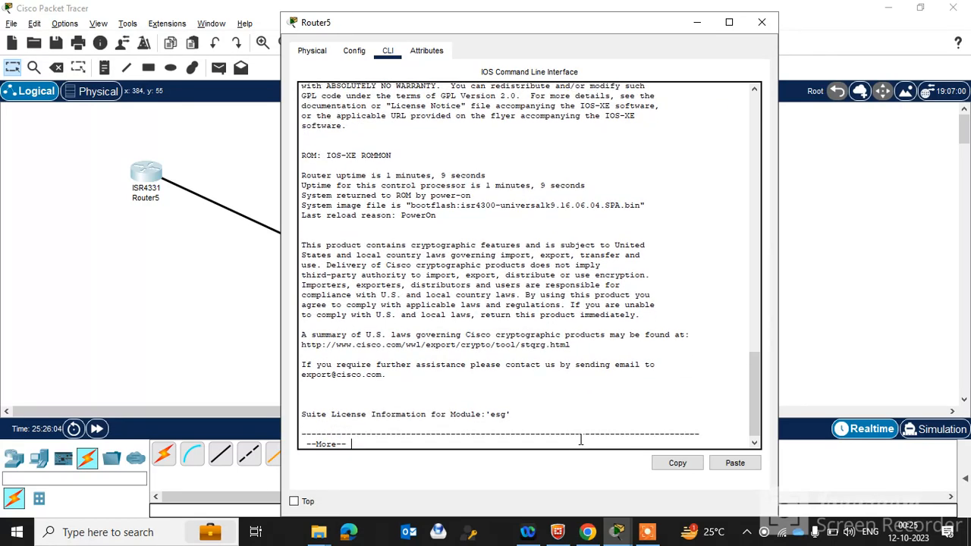
key(Return)
key(Return)
key(Return)
key(Return)
key(Return)
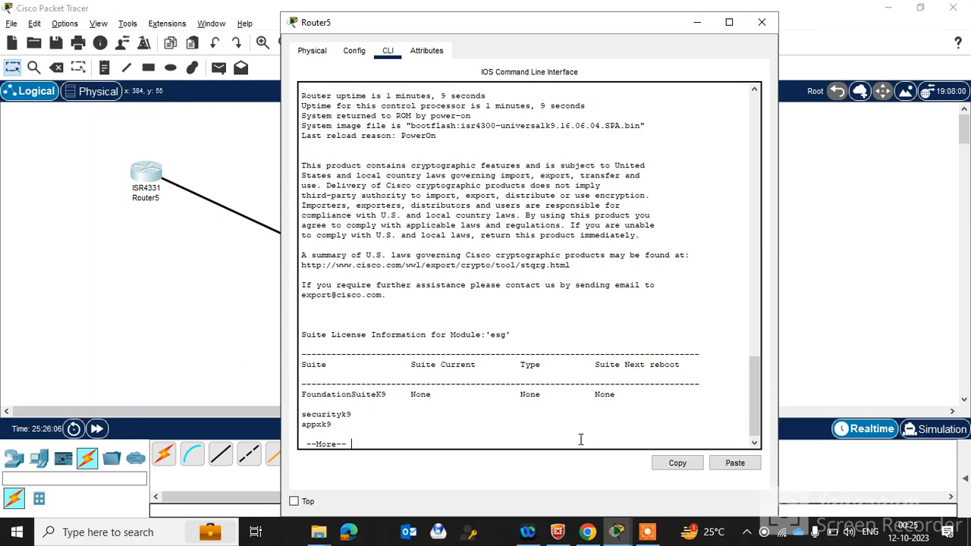
key(Return)
key(Return)
key(Return)
key(Return)
key(Return)
key(Return)
key(Return)
key(Return)
key(Return)
key(Return)
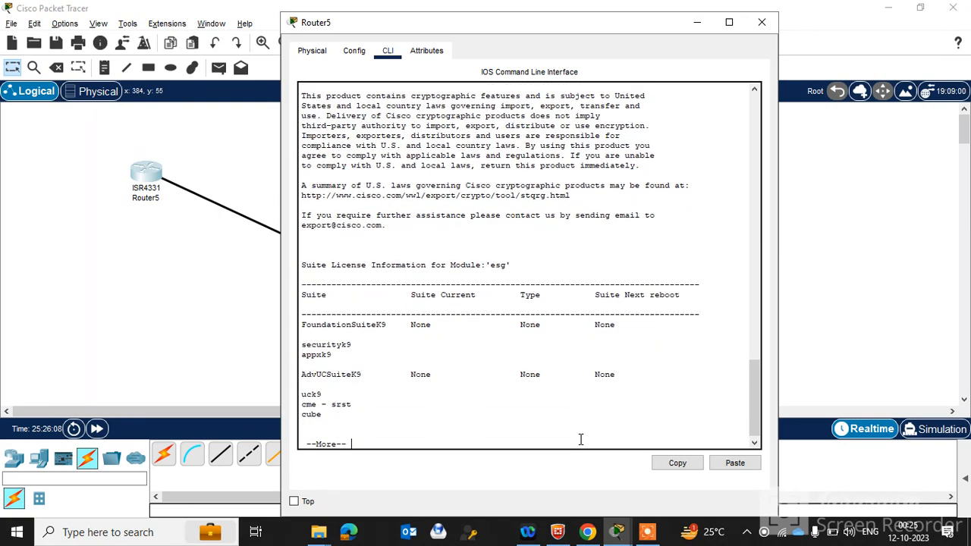
key(Return)
key(Return)
key(Return)
key(Return)
key(Return)
key(Return)
key(Return)
key(Return)
key(Return)
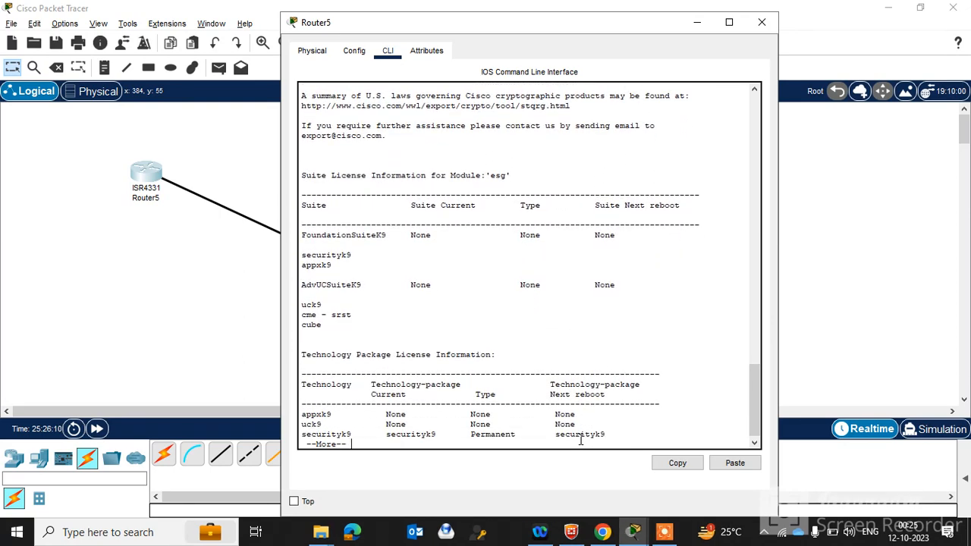
key(Return)
key(Return)
key(Return)
key(Return)
key(Return)
key(Return)
key(Return)
key(Return)
key(Return)
key(Return)
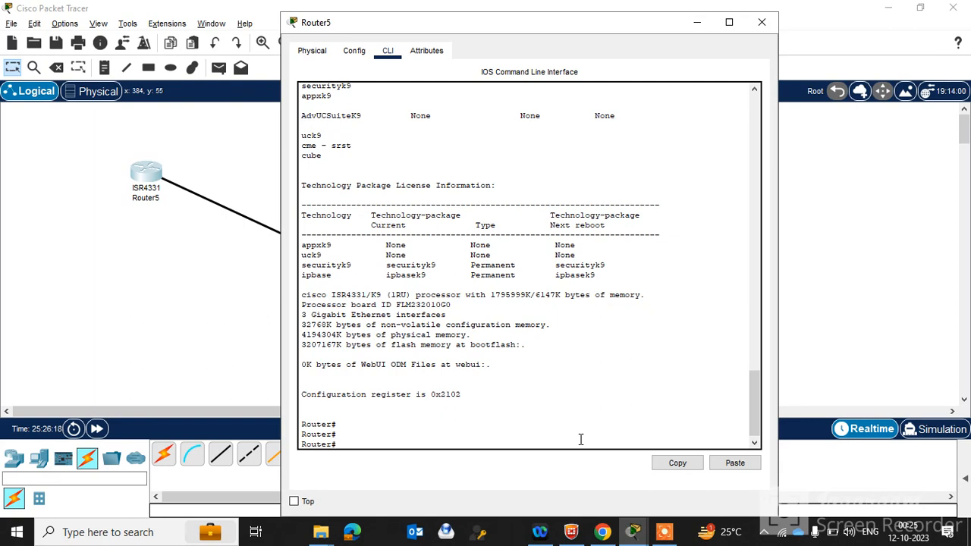
Step: Try to display the router's interface status with the command show interface statsu
text(sho)
key(Tab)
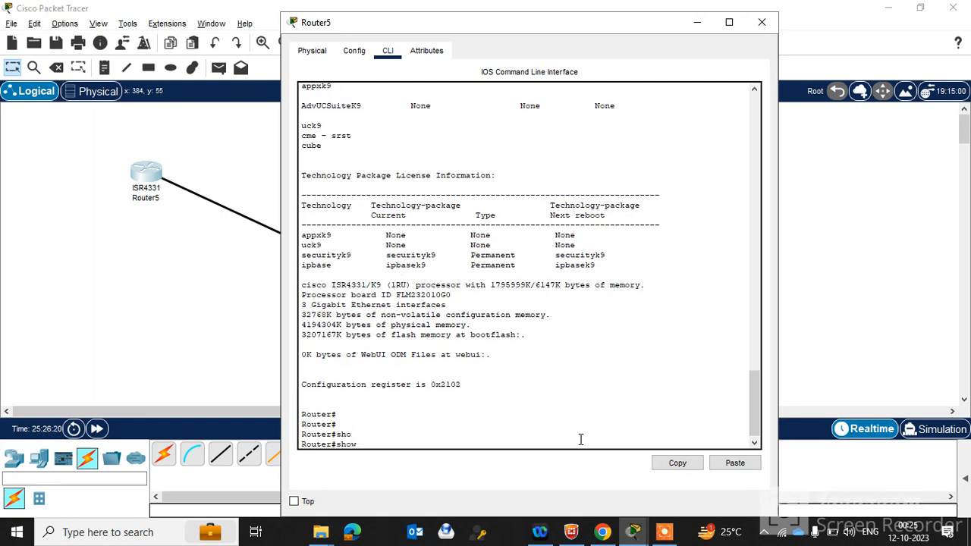
text(inte)
key(Tab)
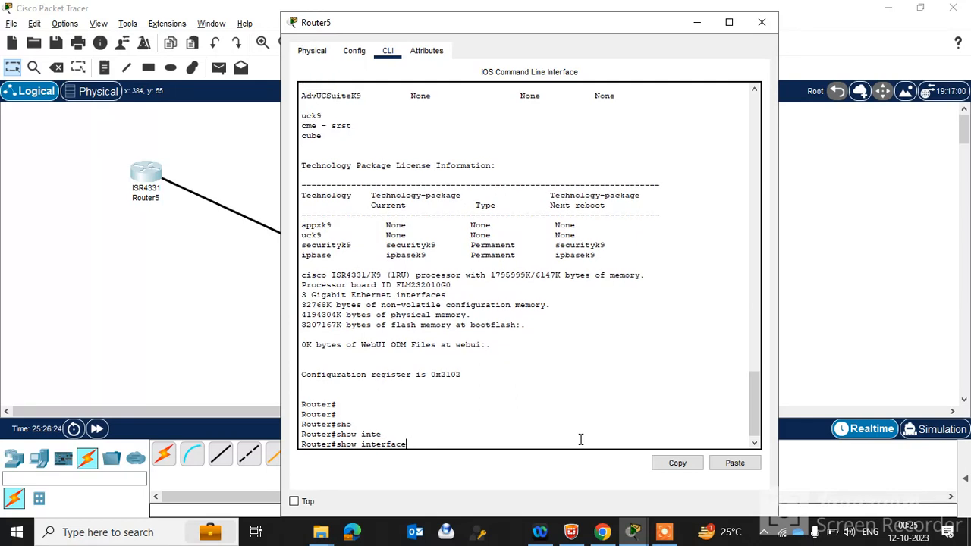
text(stats)
text(u)
key(Return)
key(Return)
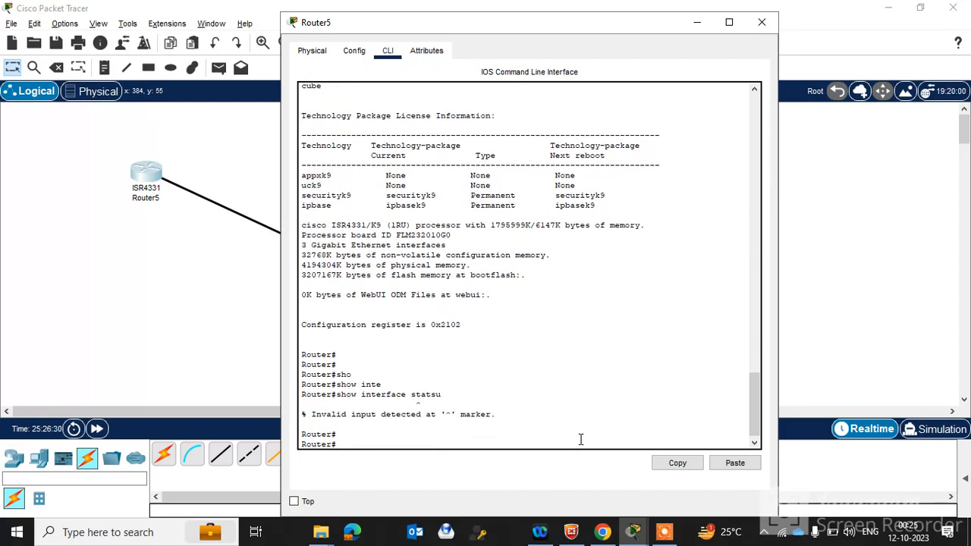
Step: Correct the last command to show interfaces, run it, and break out of the paged output
key(Up)
key(BackSpace)
key(BackSpace)
key(BackSpace)
key(BackSpace)
key(BackSpace)
key(BackSpace)
key(BackSpace)
key(Tab)
key(Return)
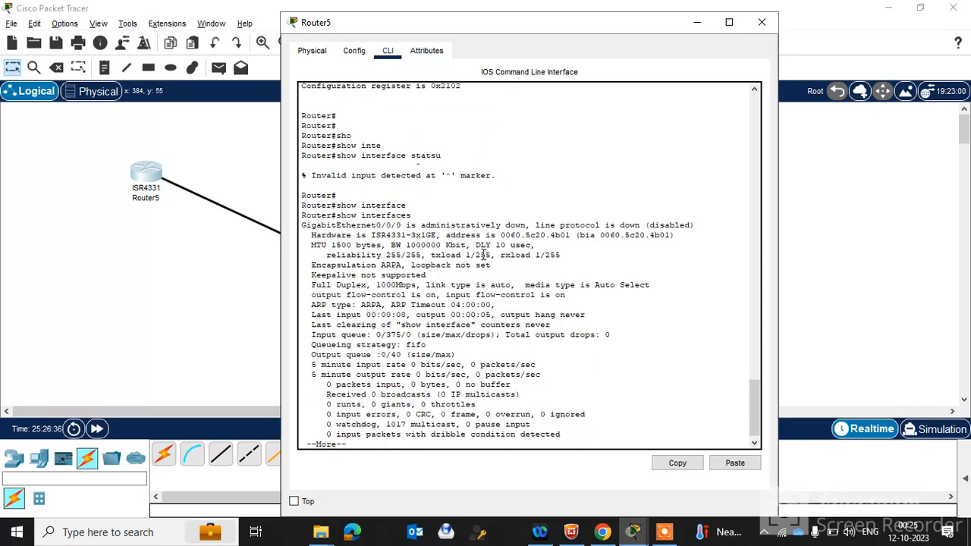
drag(370, 255, 531, 426)
key(ctrl+c)
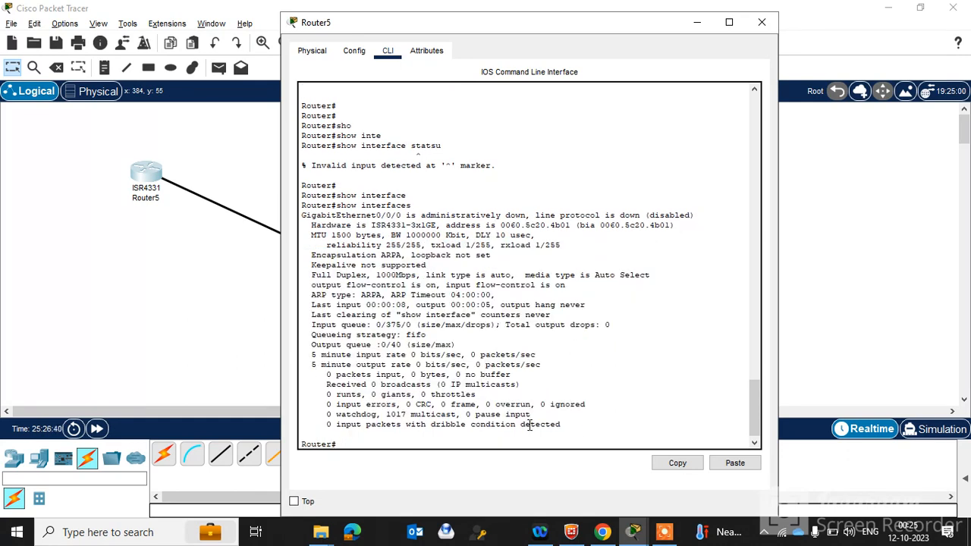
Step: Display the router's current configuration with sh running-config, quit the paged output, and review the listed lines
click(433, 437)
text(sh ru)
key(Tab)
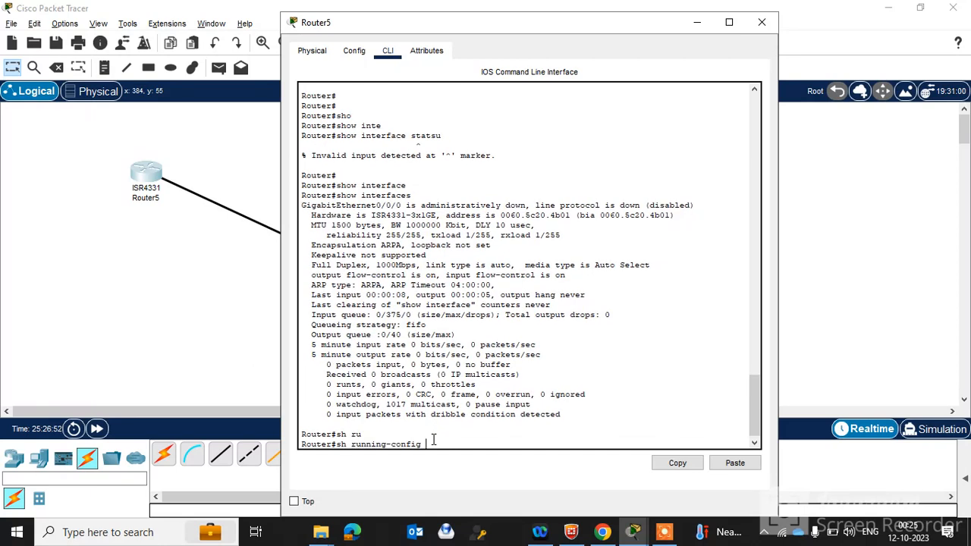
key(Return)
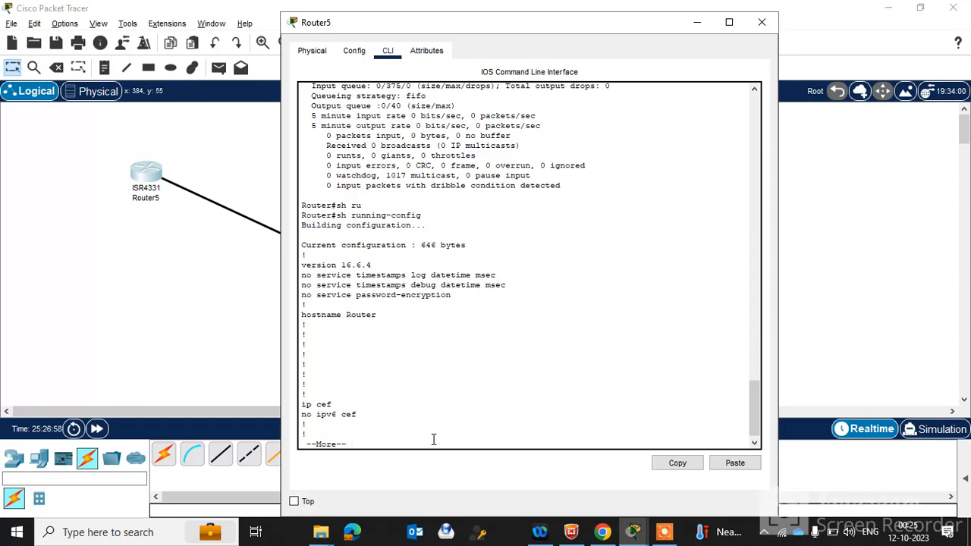
key(q)
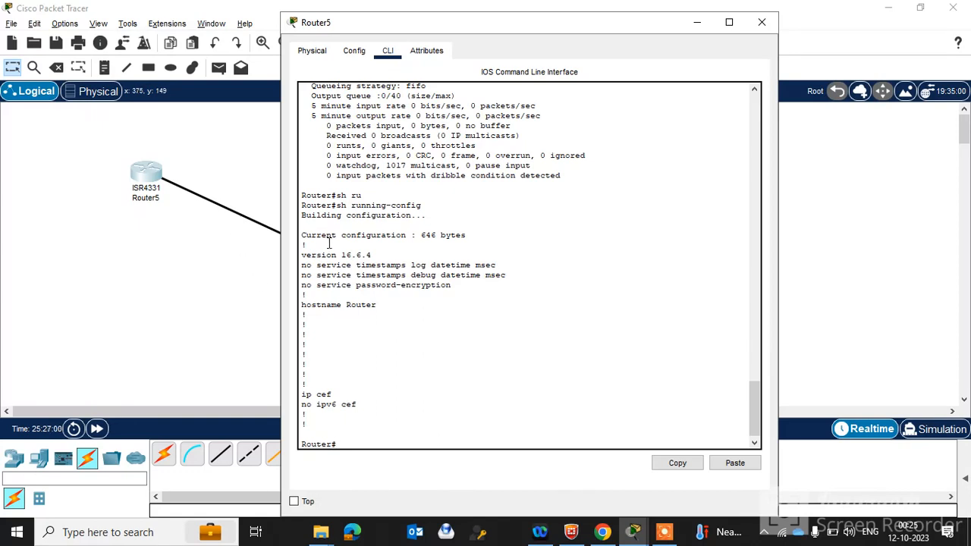
drag(321, 256, 381, 425)
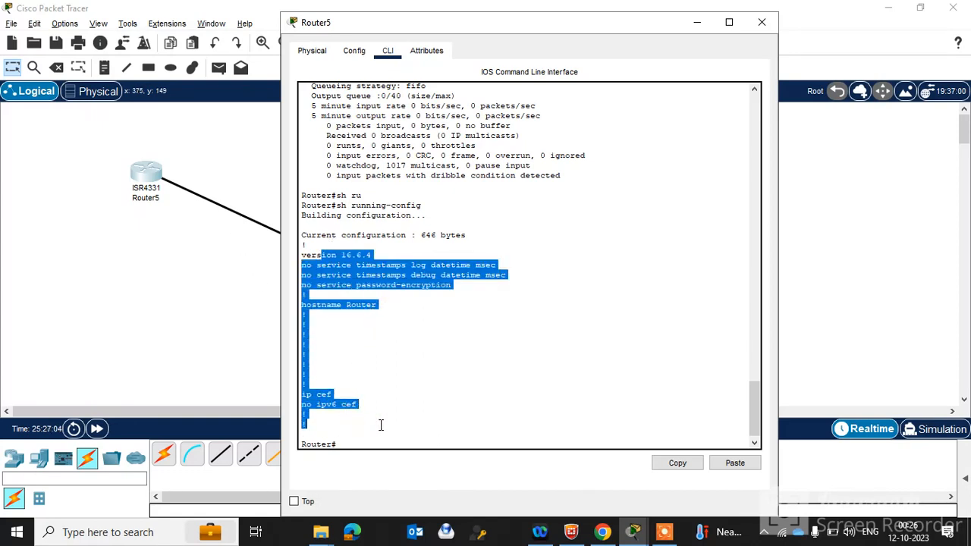
click(356, 443)
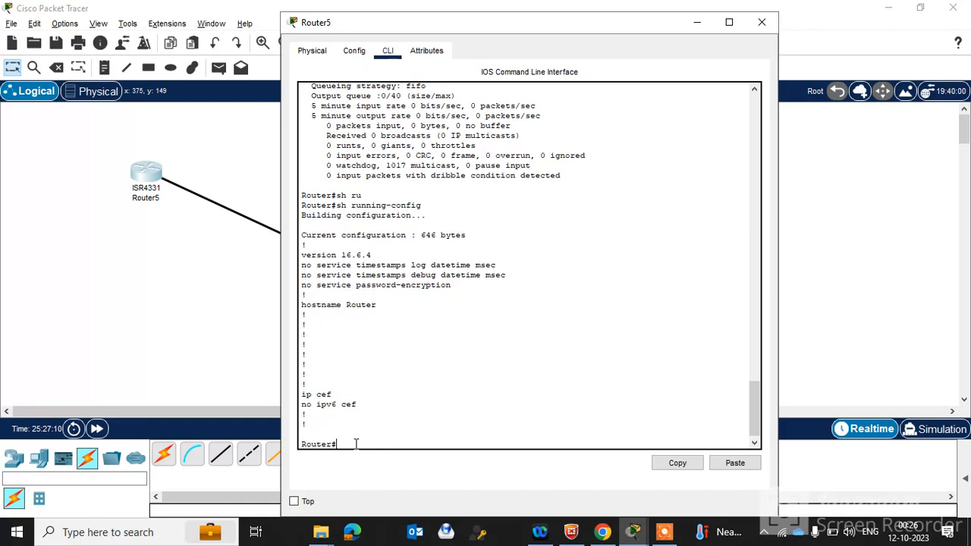
Step: Enter global configuration mode with config terminal and set the router's hostname to cisco
text(config t)
text(er)
key(Tab)
key(Return)
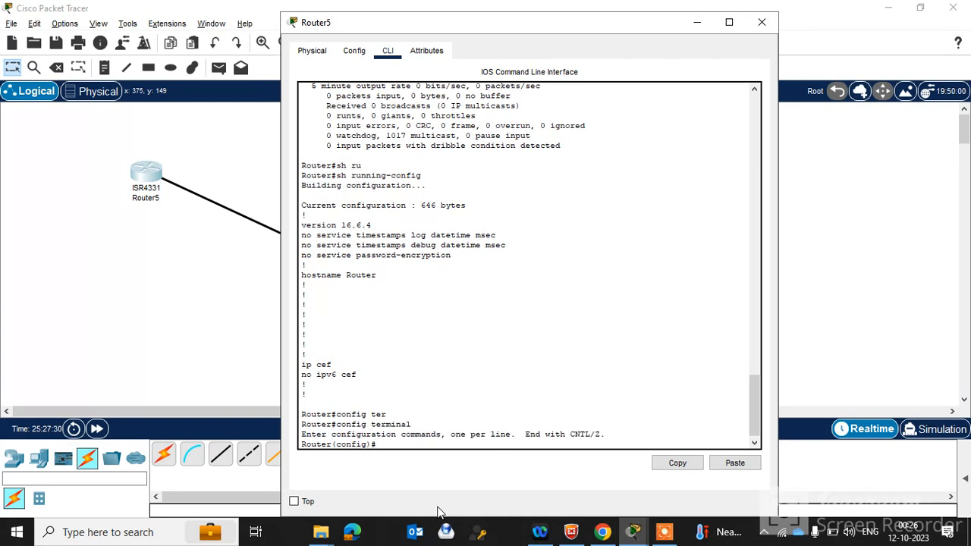
text(hostname cisco)
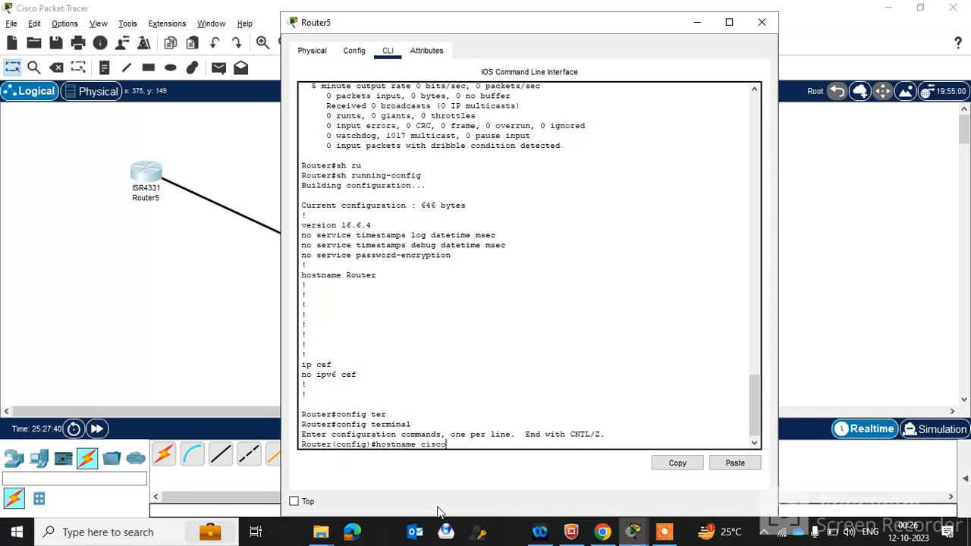
key(Return)
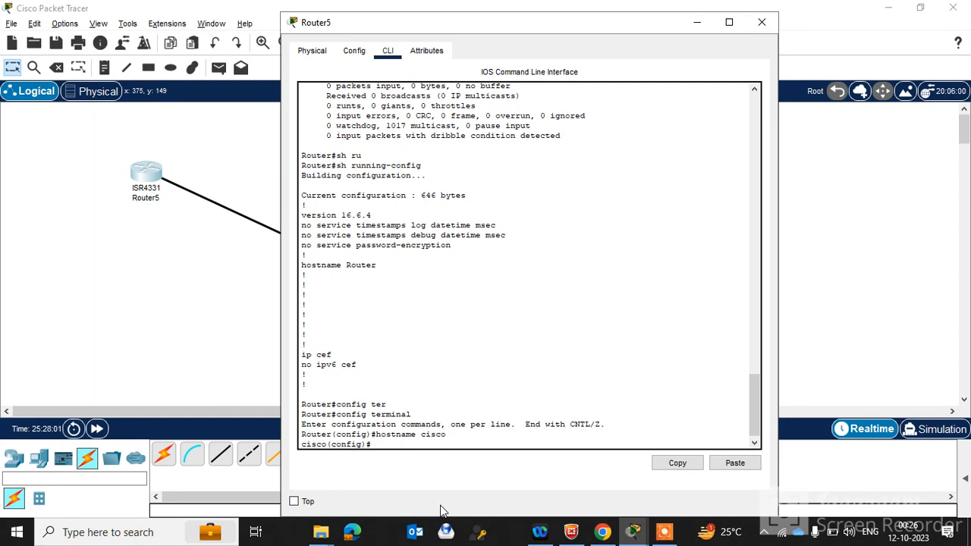
Step: Enter configuration of interface vlan 1 and assign it the IP address 10.10.10.0 with mask 255.255.0.0
text(interface)
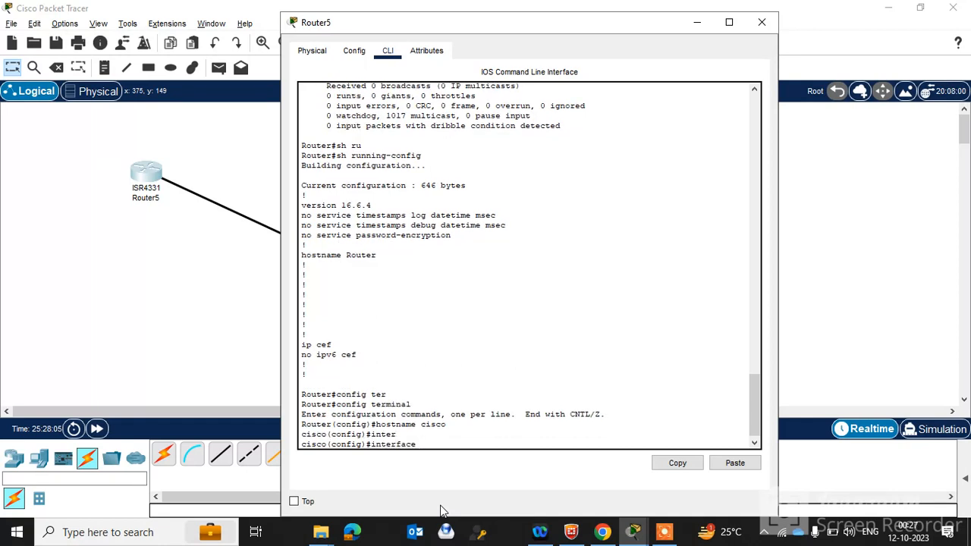
text(vlan 1)
key(Return)
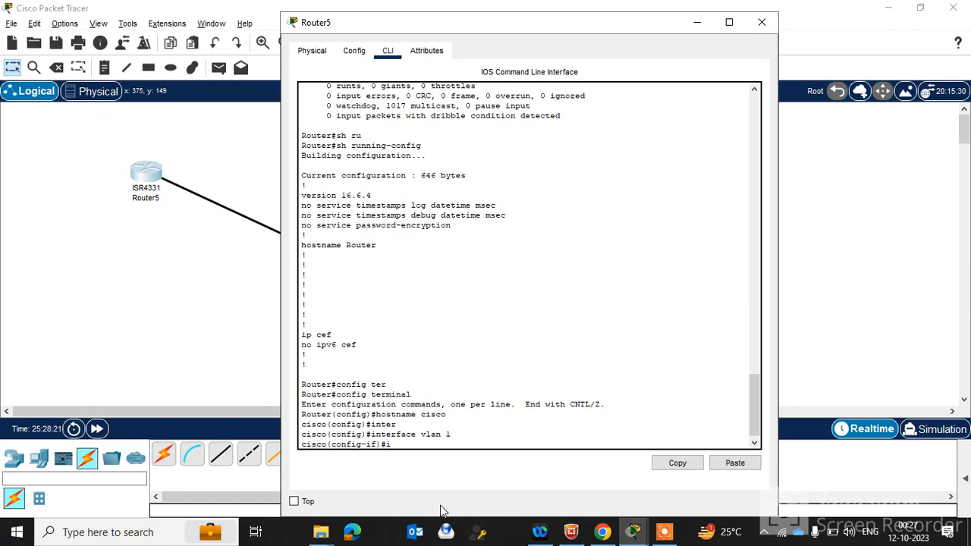
text(p address 10.10.10.0 255.255.)
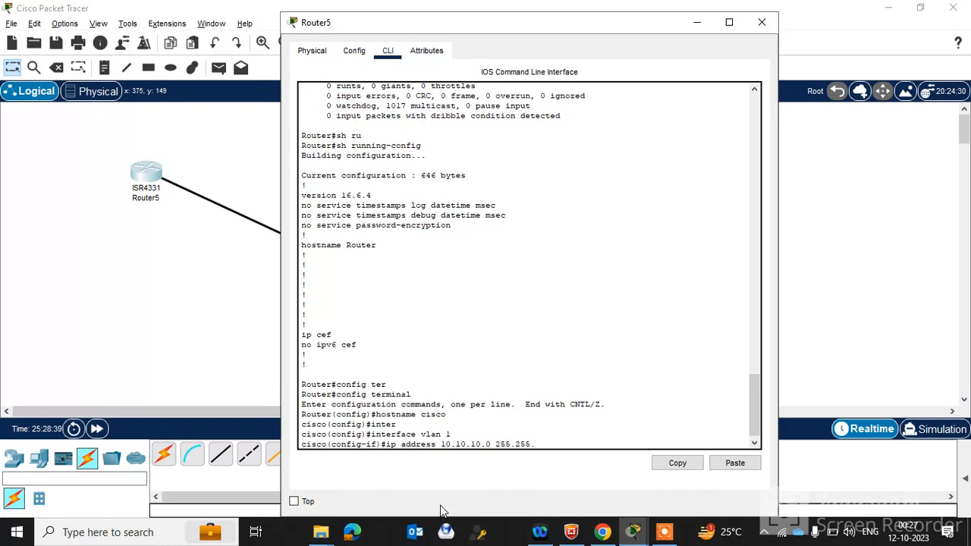
text(0.0)
key(Return)
Step: Bring up the VLAN 1 interface with the no shutdown command and return to the prompt
text(n)
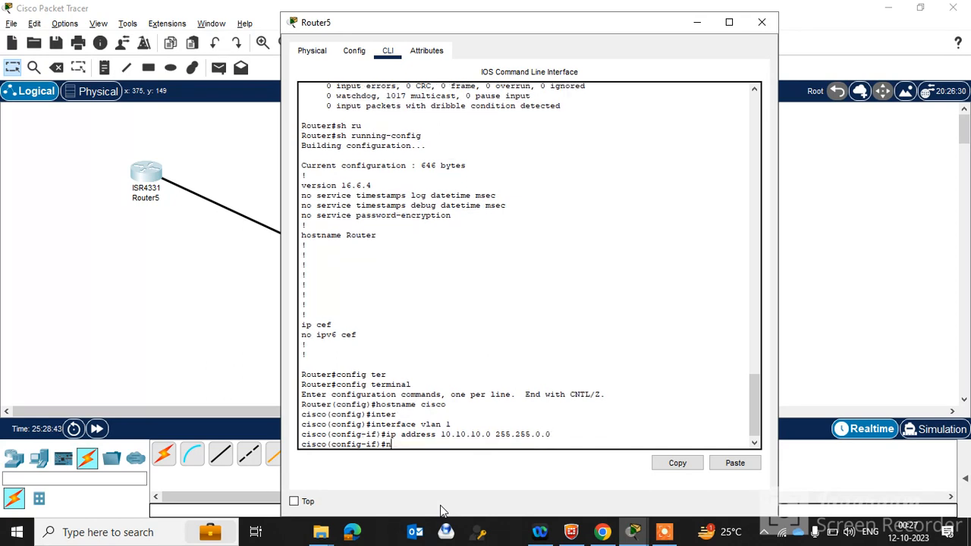
text(o shutdown)
key(Return)
key(Return)
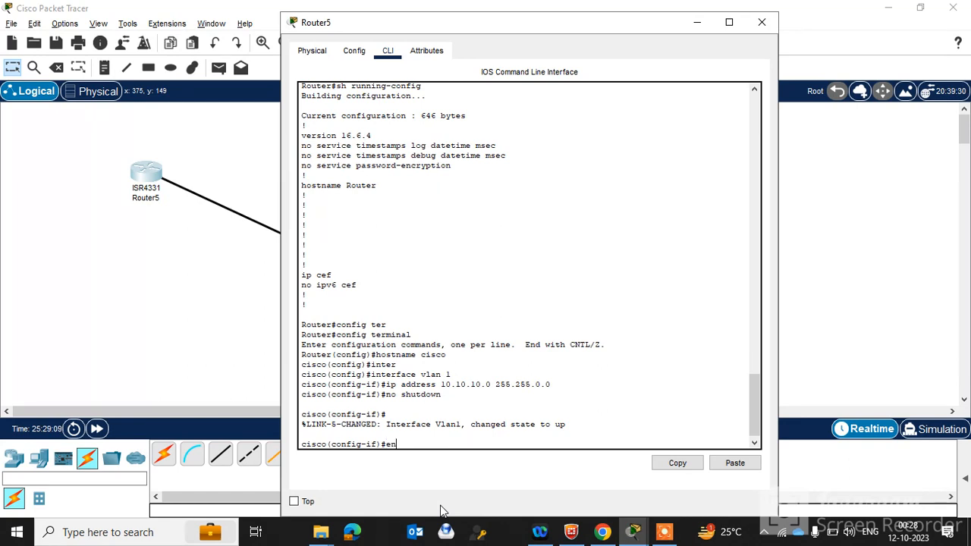
Step: Try the enable command from interface configuration mode, and return to privileged mode with end
text(able)
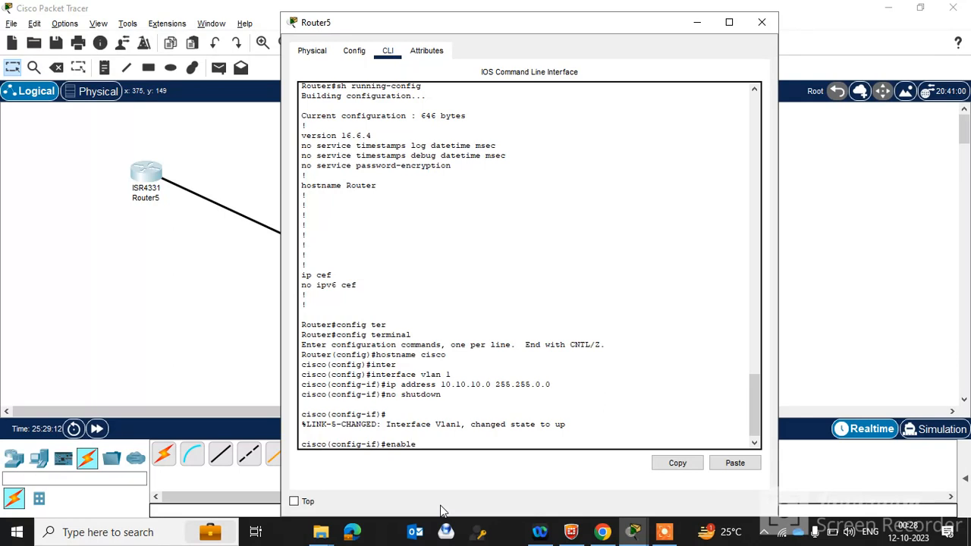
key(Return)
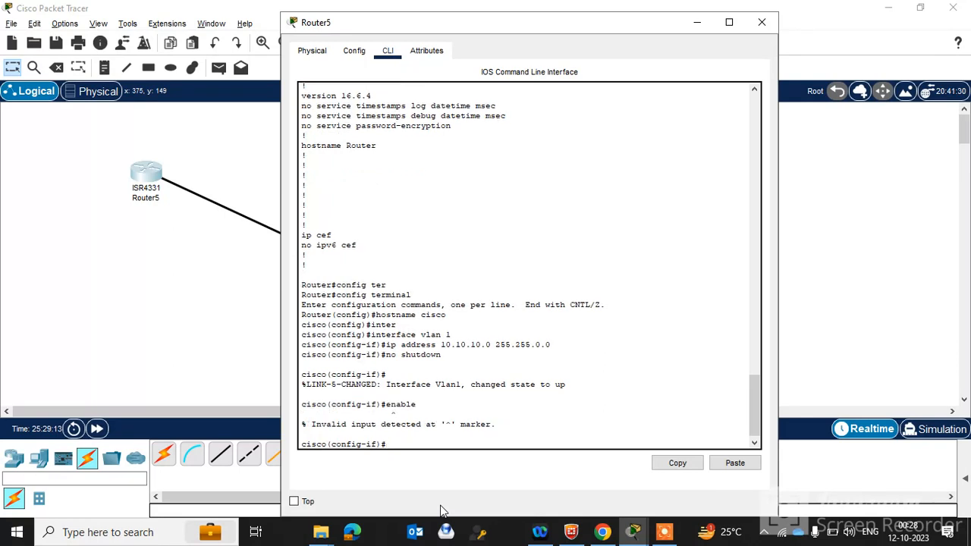
text(end)
key(Return)
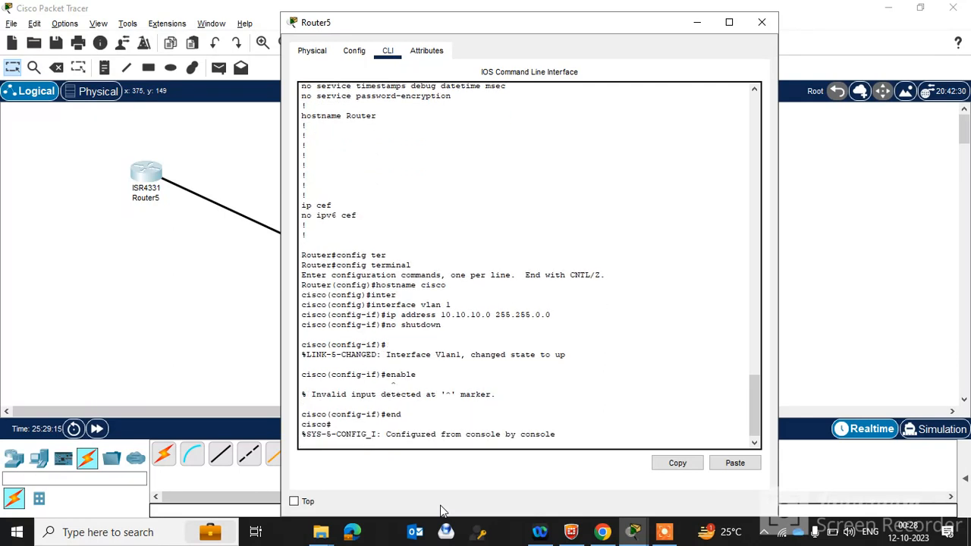
key(Return)
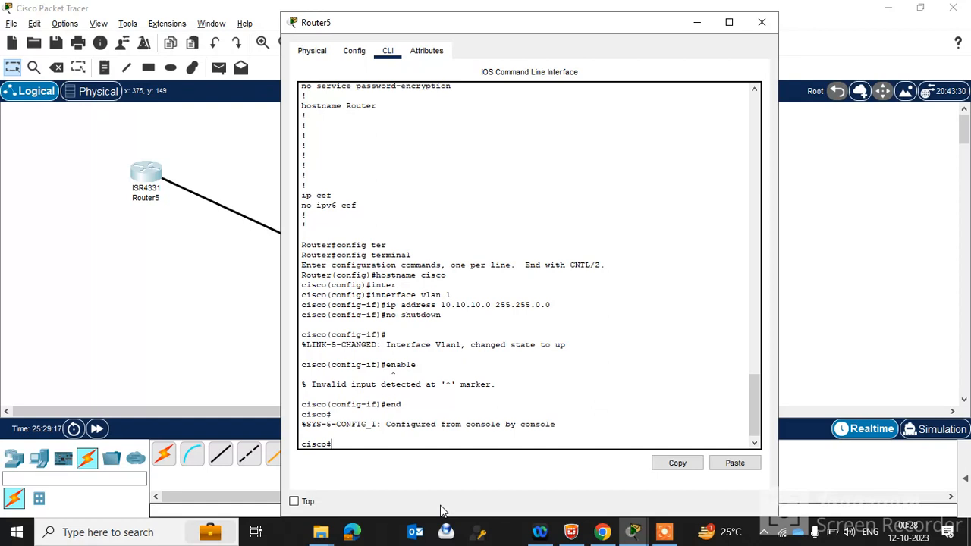
Step: Display the router's IP interface details with show ip int and examine Vlan1's Internet and broadcast address lines
text(sho)
key(Return)
text(show ip)
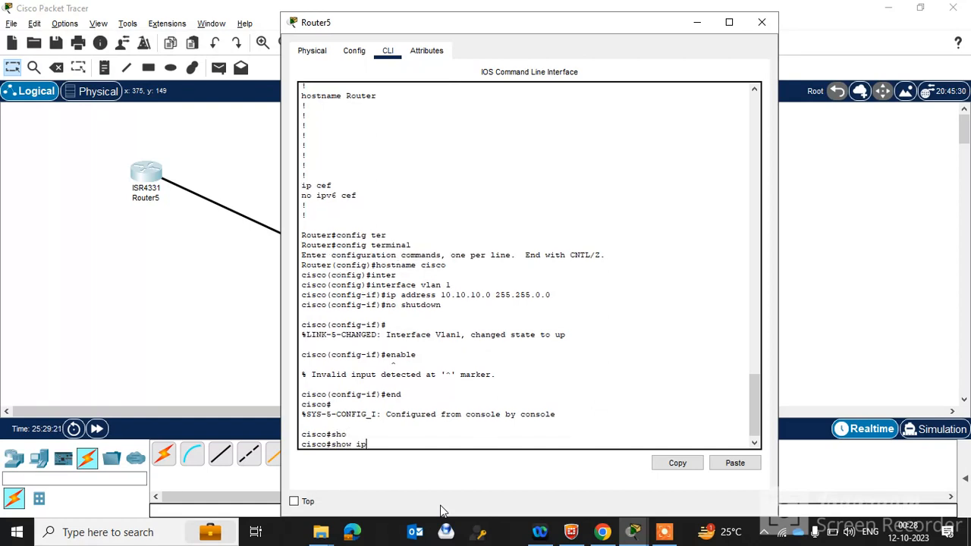
text( int)
key(Return)
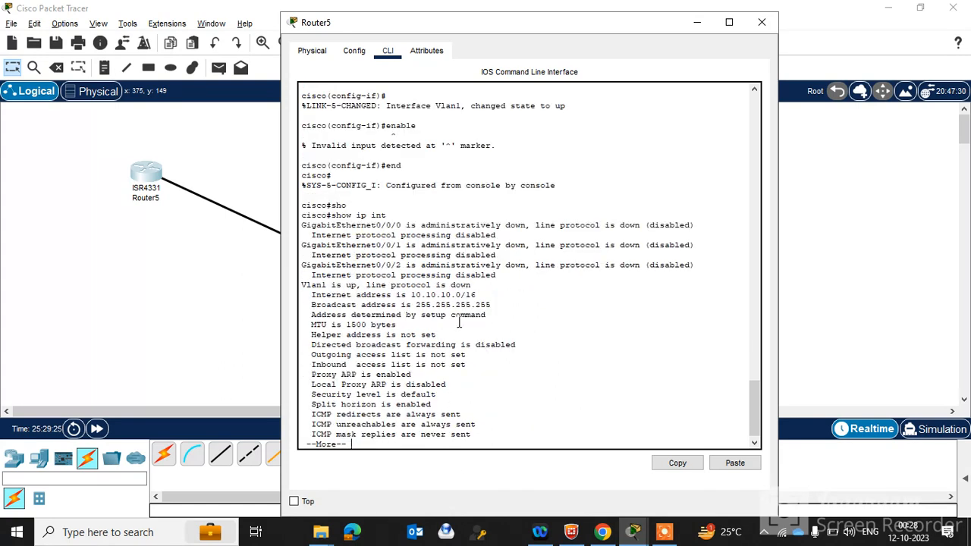
mouse_move(479, 295)
mouse_down()
mouse_move(416, 296)
mouse_move(492, 302)
mouse_up()
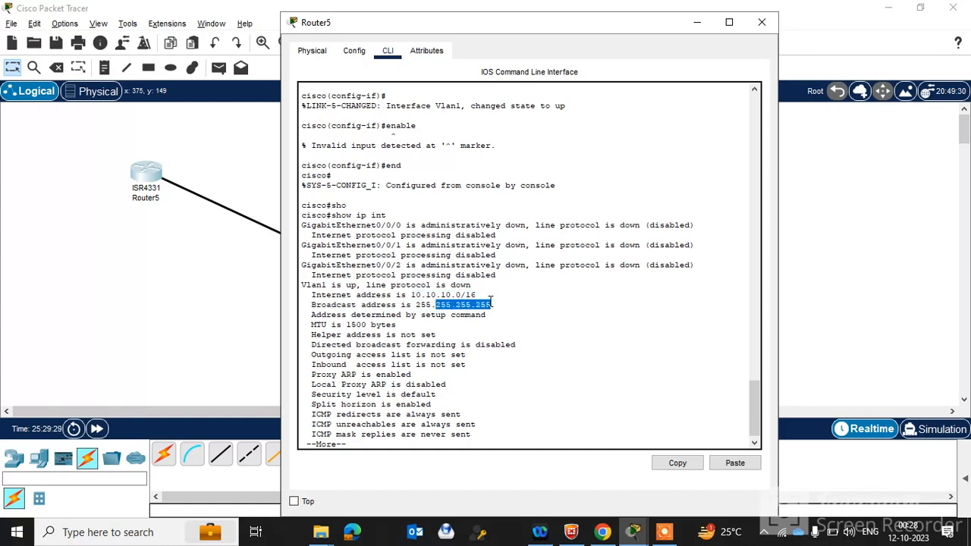
click(527, 307)
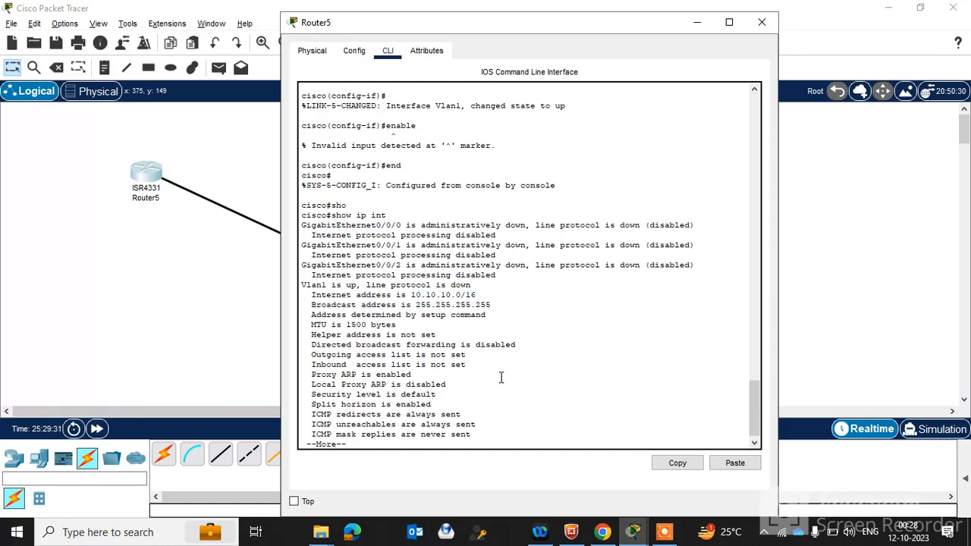
Step: Advance line by line through the paged show ip int output to read Vlan1's remaining IP settings
key(Return)
key(Return)
key(Return)
key(Return)
key(Return)
key(Return)
key(Return)
key(Return)
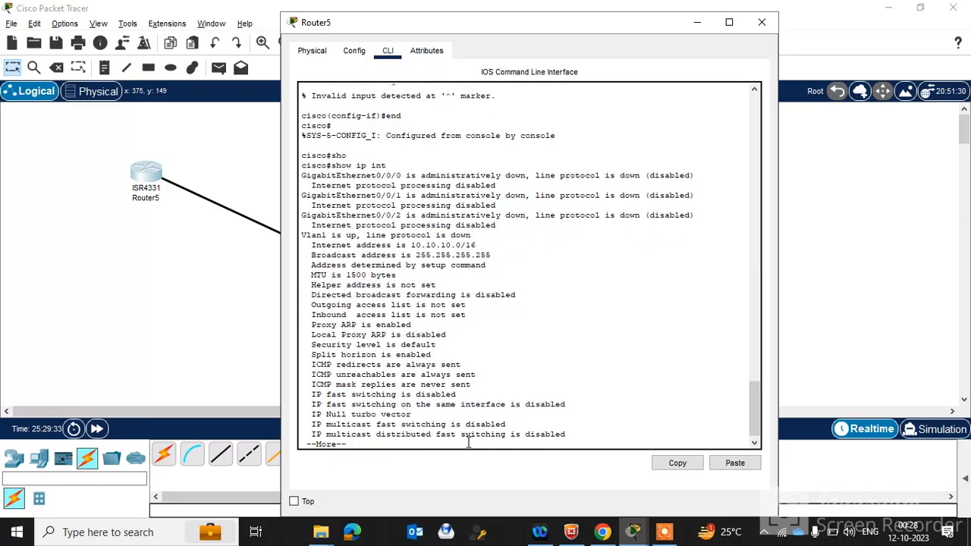